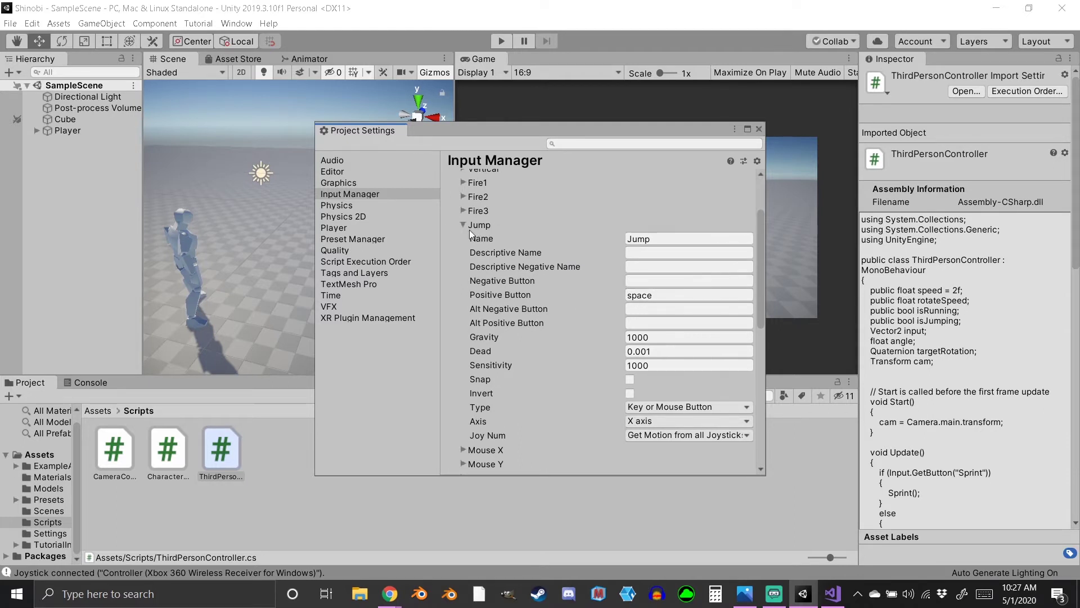
Scroll to the Jump axis in the Input Manager and expand it to show its 'space' positive button.
scroll(485, 363, down, 10)
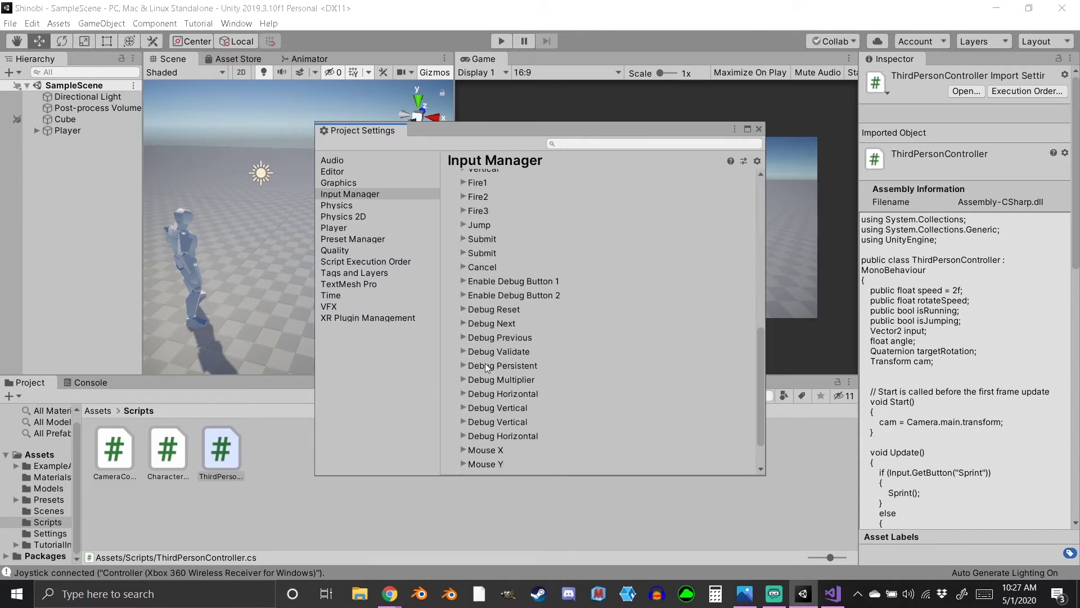
click(462, 225)
Scroll through the Jump axis settings to confirm its positive button is 'joystick button 0'.
scroll(565, 305, up, 8)
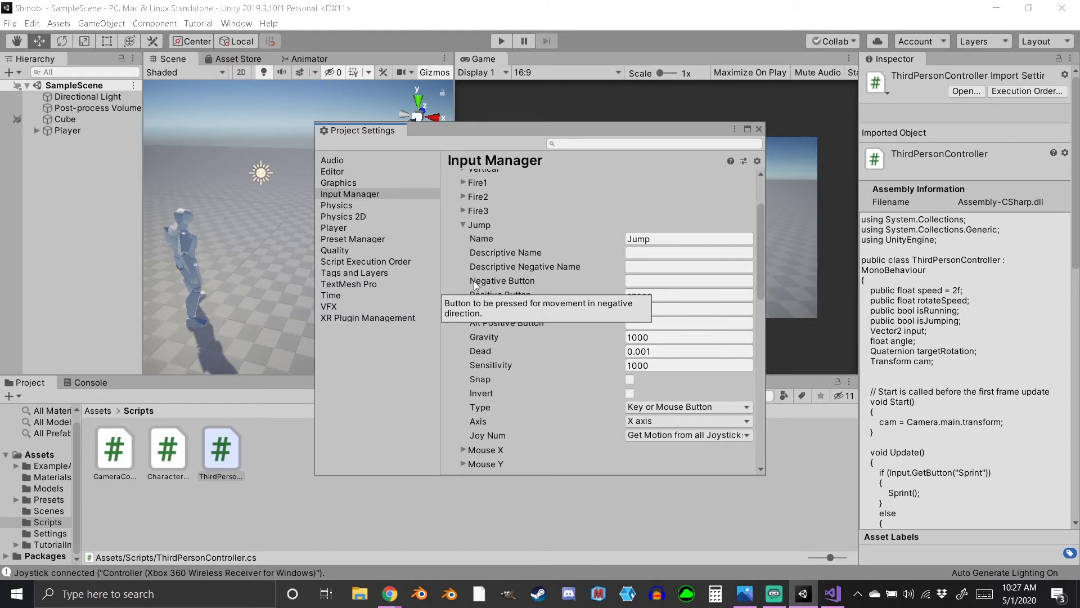
scroll(578, 330, down, 2)
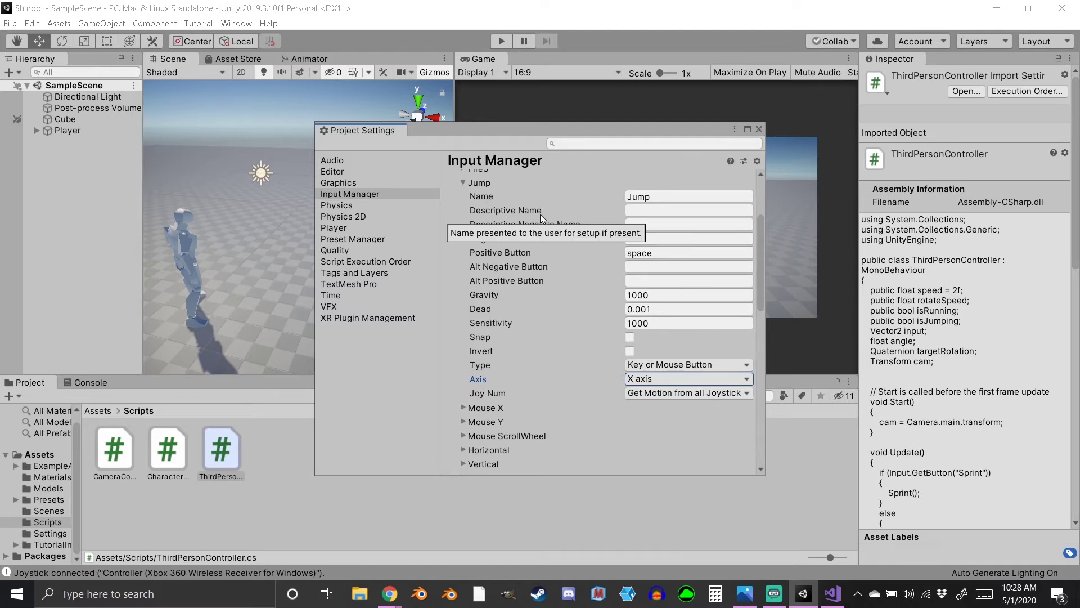
scroll(530, 238, down, 5)
scroll(531, 240, down, 6)
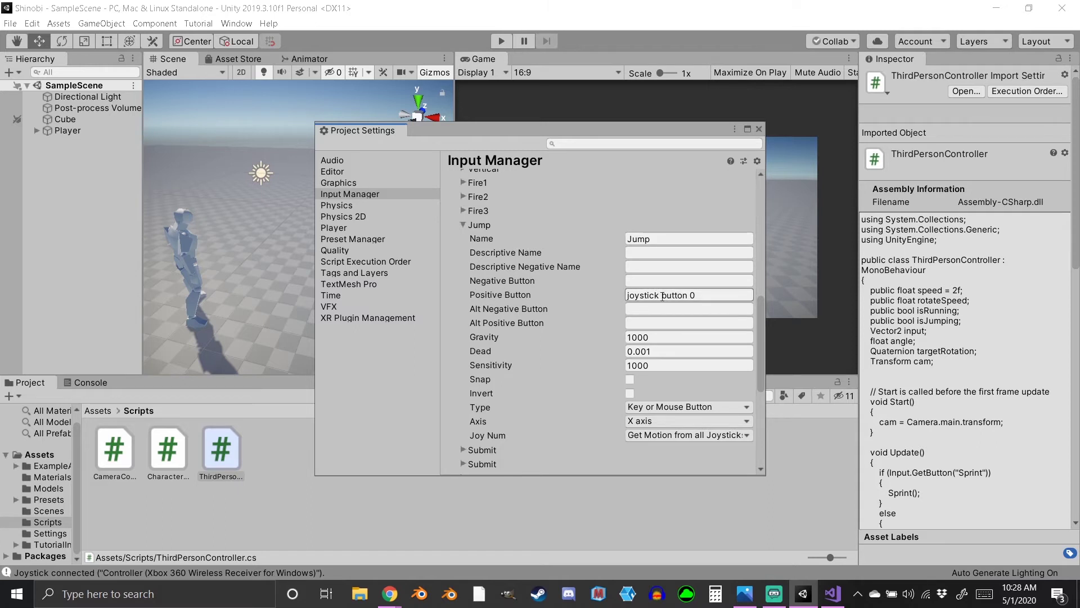
scroll(571, 318, down, 2)
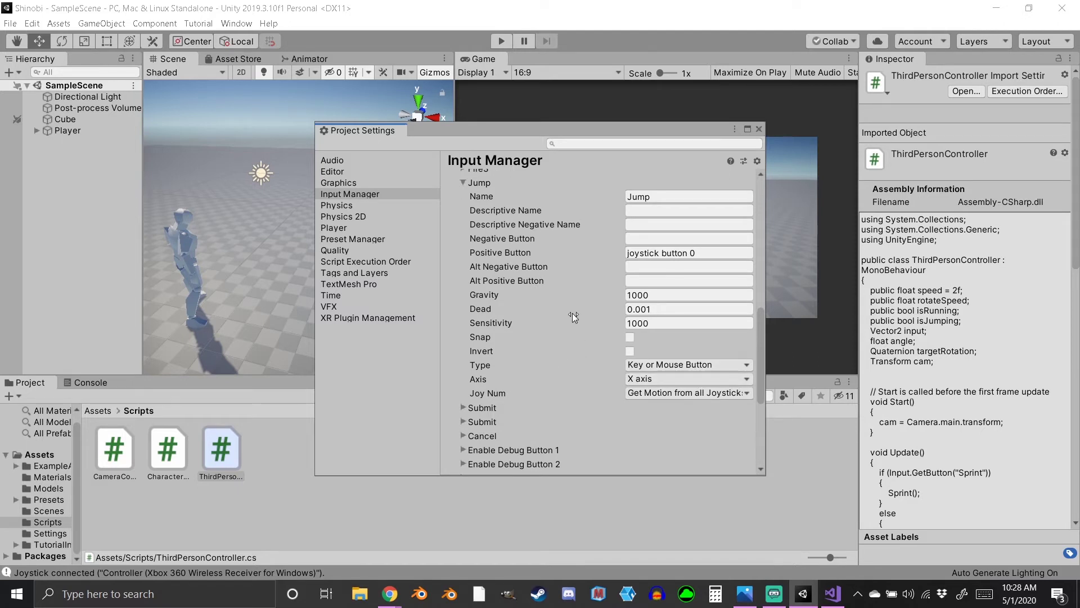
scroll(573, 313, up, 2)
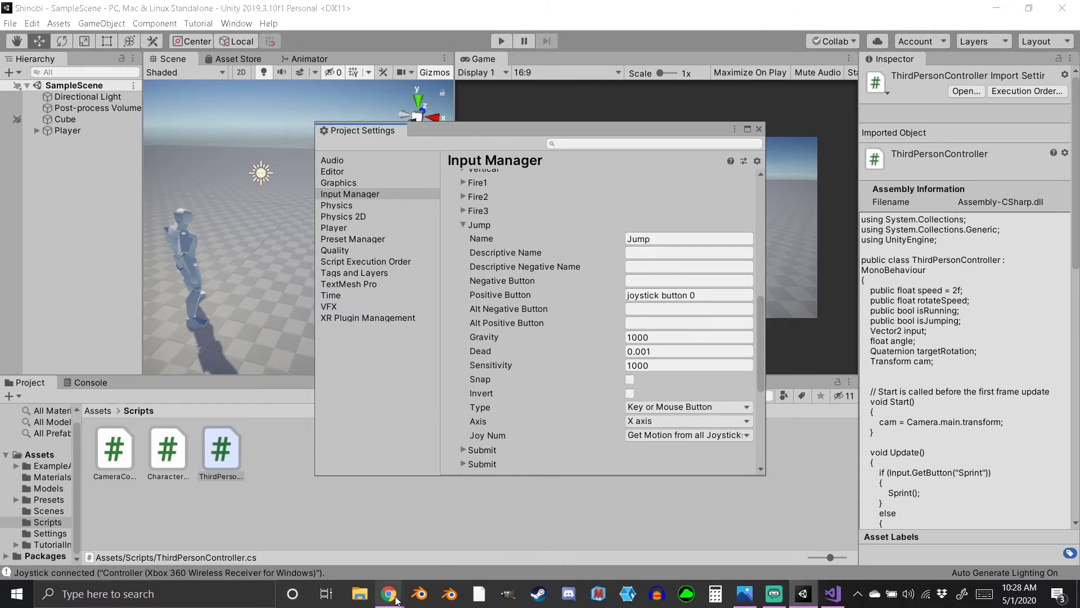
Enlarge the Xbox 360 controller map in the 'unity controller mapping' image results.
mouse_move(396, 600)
click(396, 538)
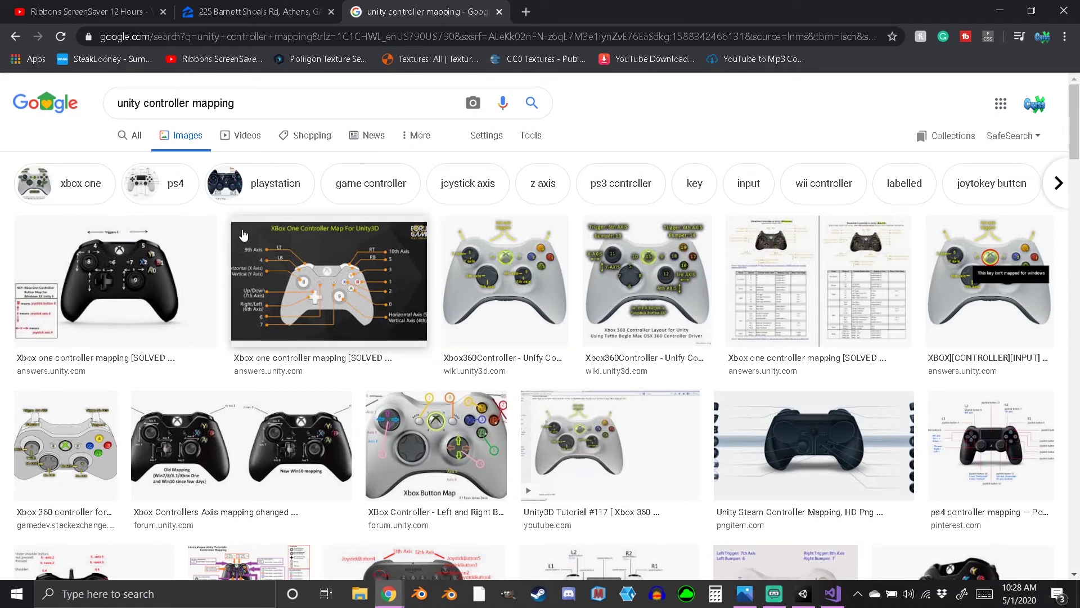
click(539, 271)
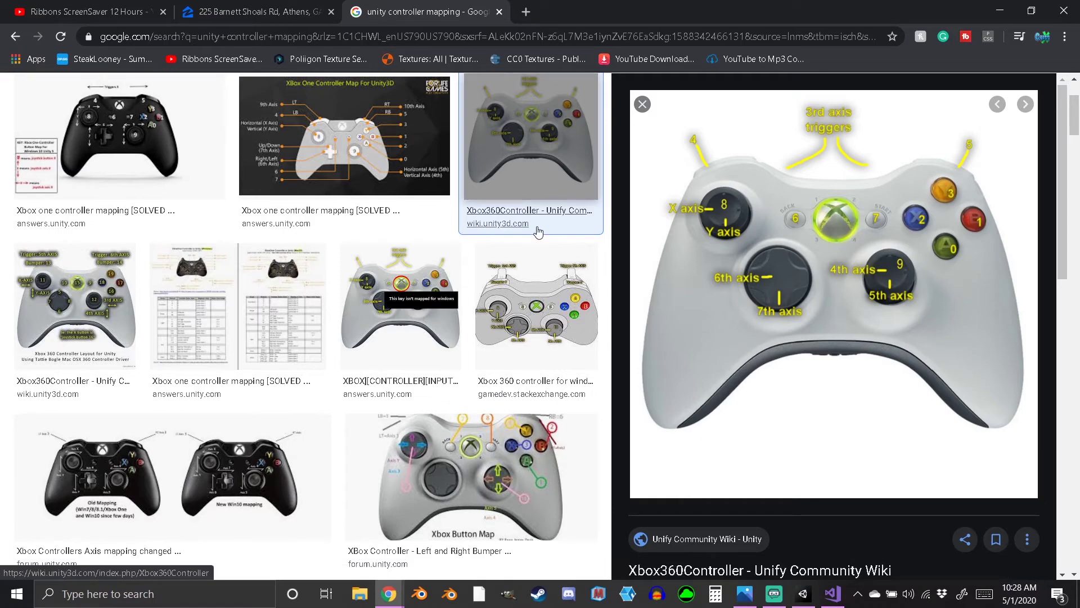
scroll(199, 345, down, 5)
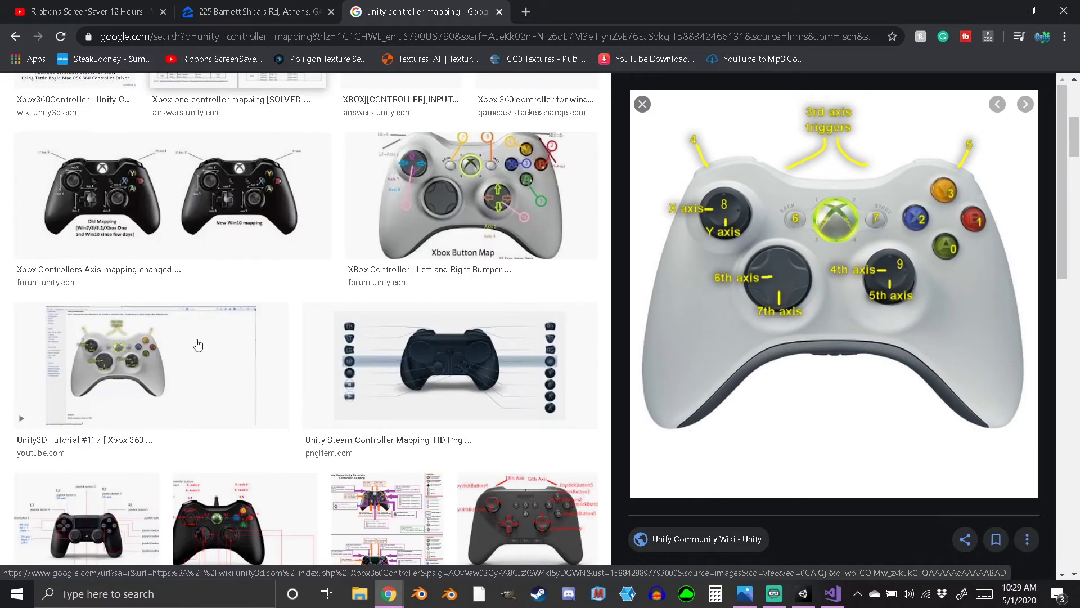
scroll(198, 345, down, 3)
Compare the PS4 controller mapping image against the Xbox 360 map, ending on the Xbox 360 one.
click(103, 391)
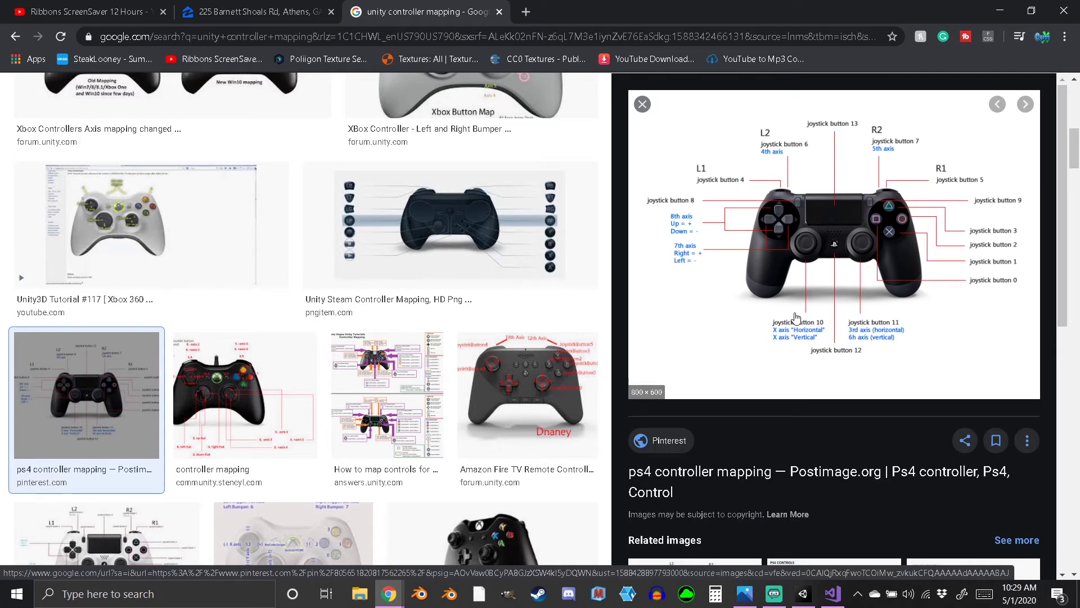
scroll(234, 300, up, 15)
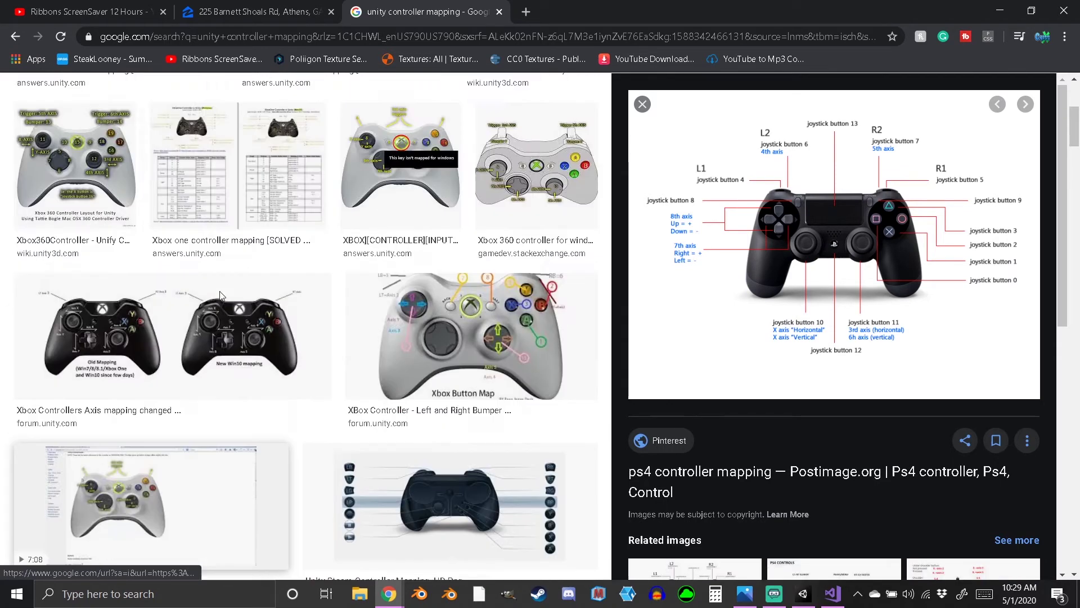
click(530, 279)
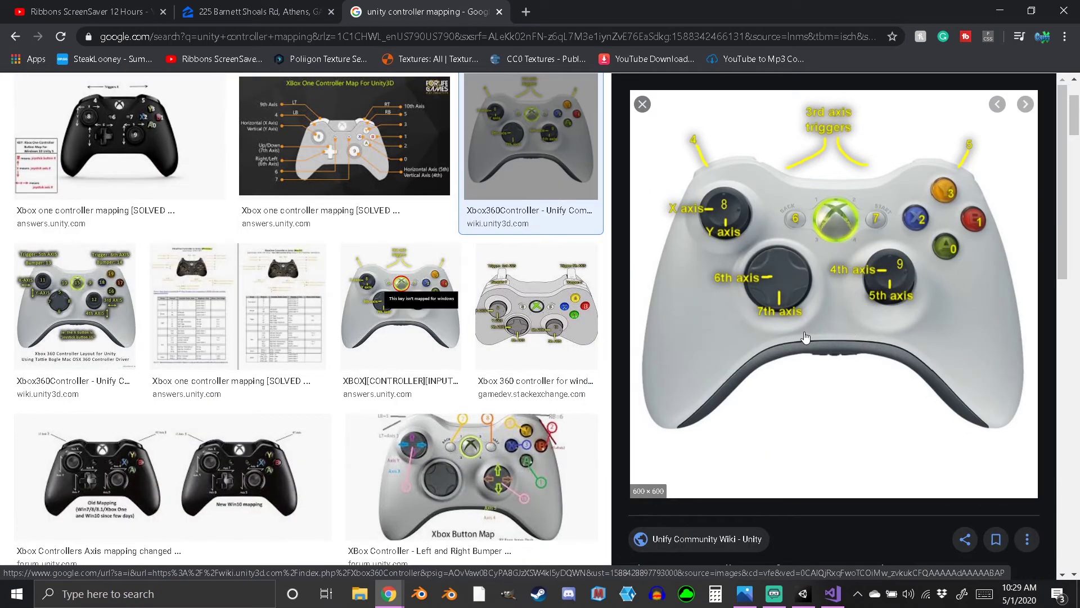
scroll(255, 398, down, 7)
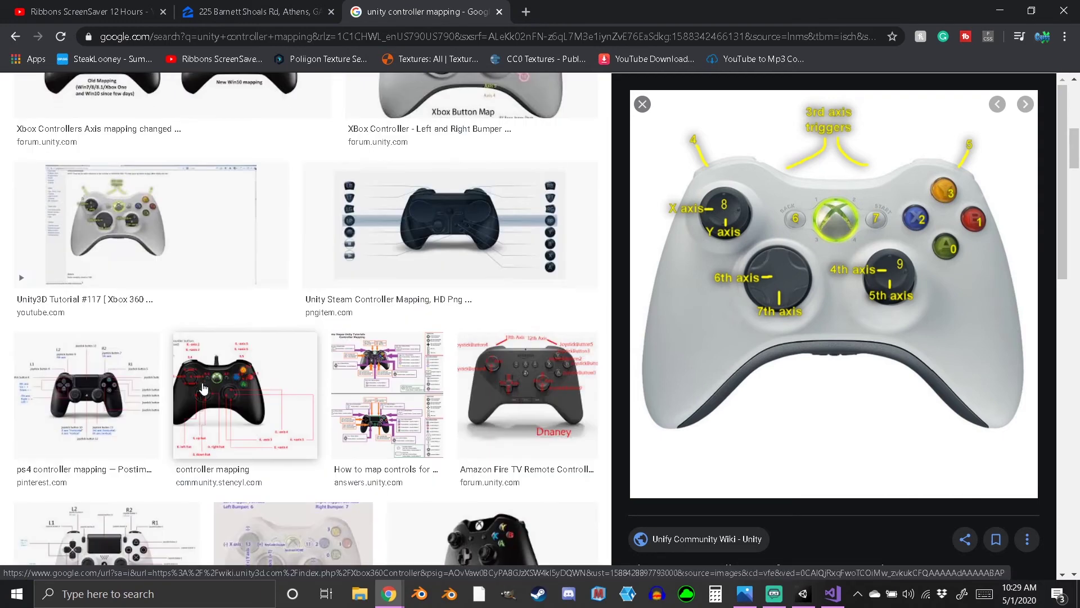
click(132, 401)
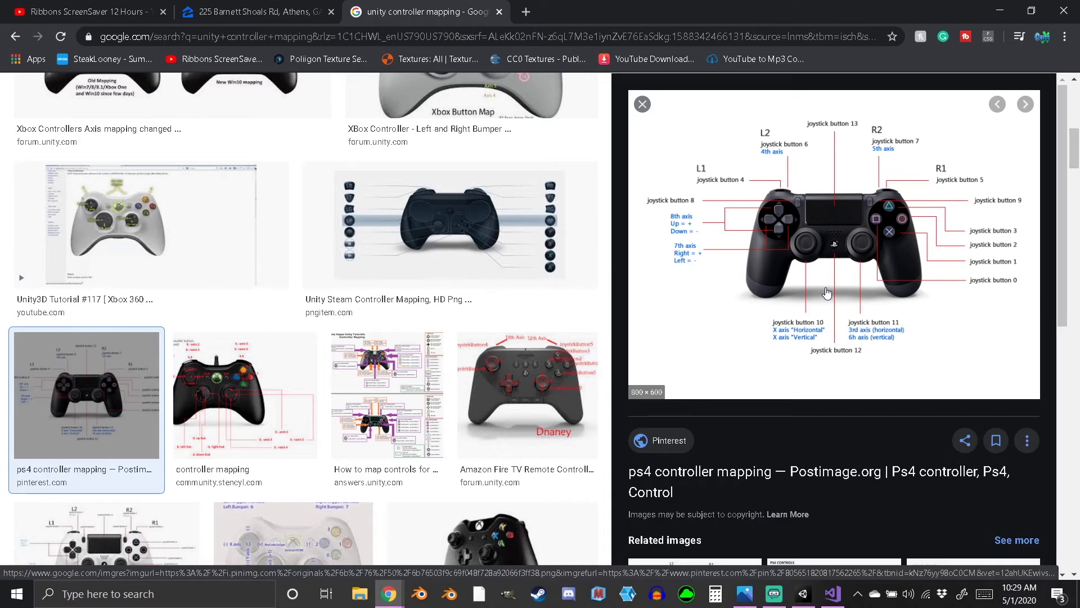
scroll(394, 226, up, 10)
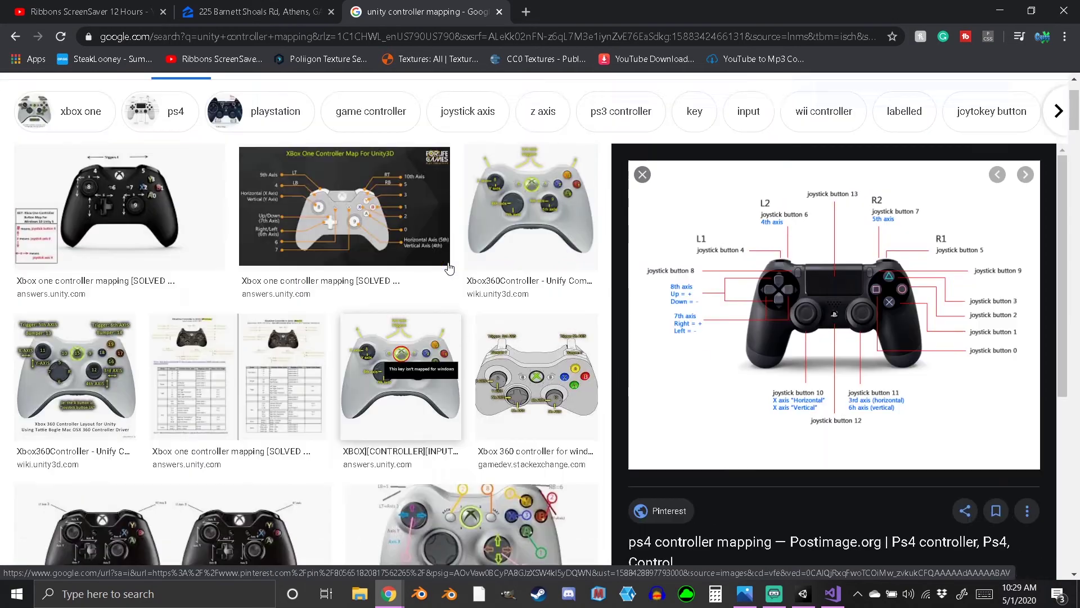
click(531, 279)
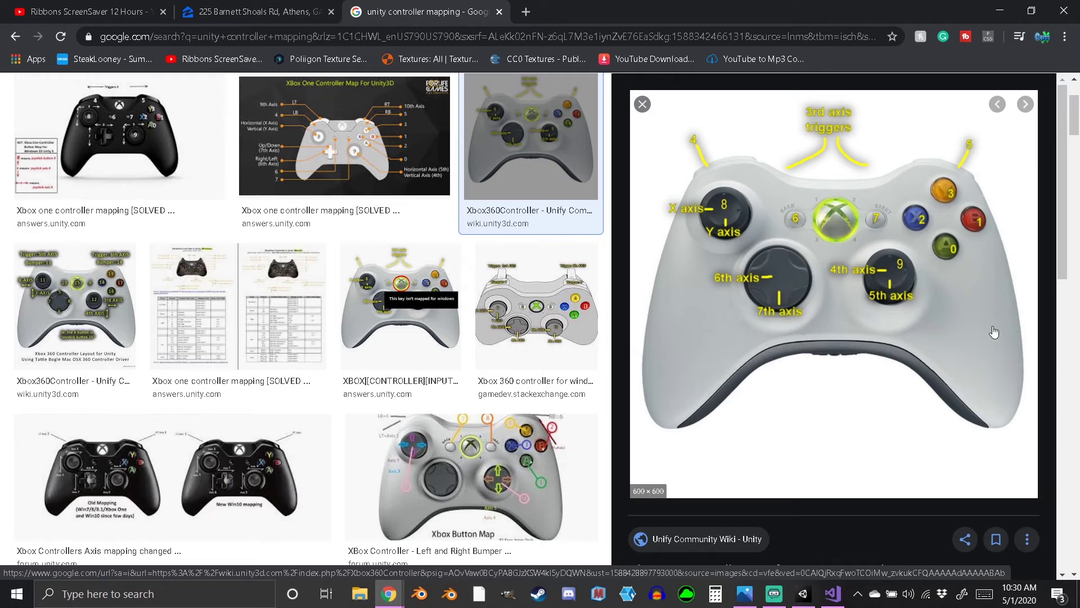
Back in Unity's Input Manager, collapse the Jump axis settings.
click(803, 594)
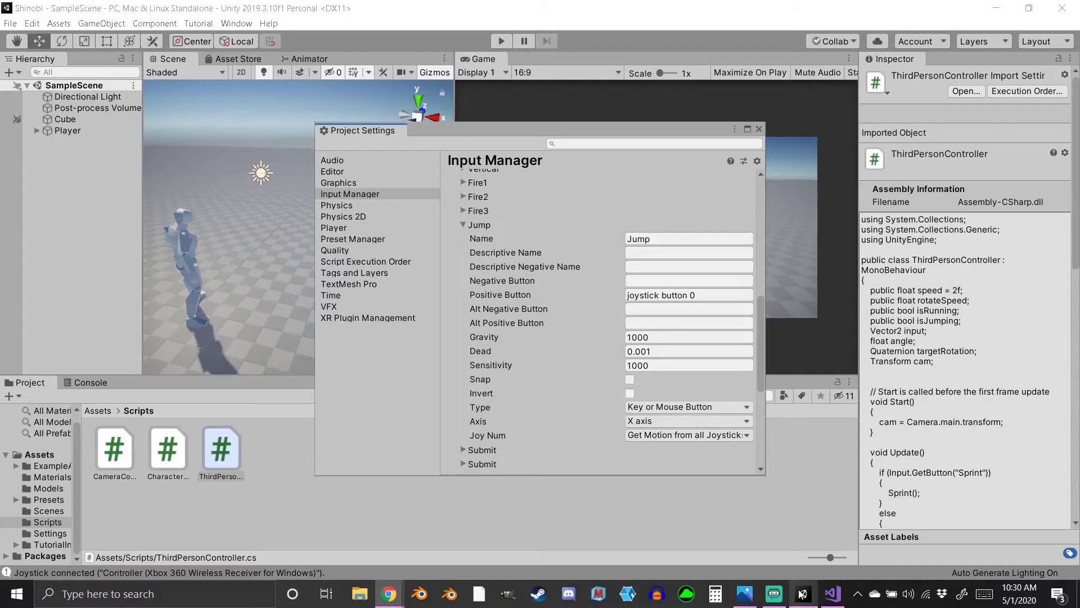
click(462, 225)
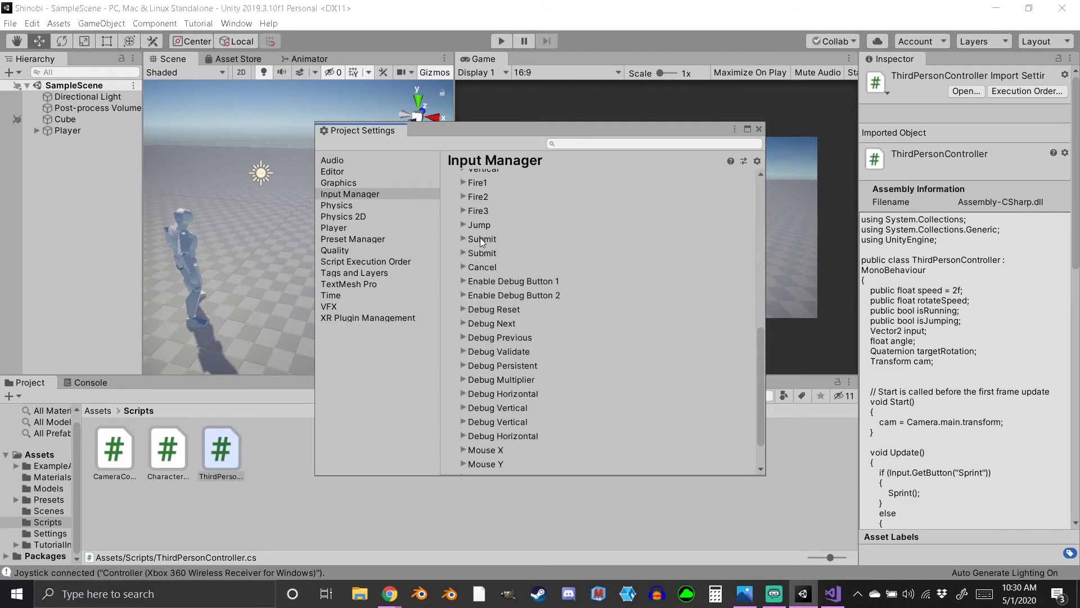
scroll(506, 259, down, 2)
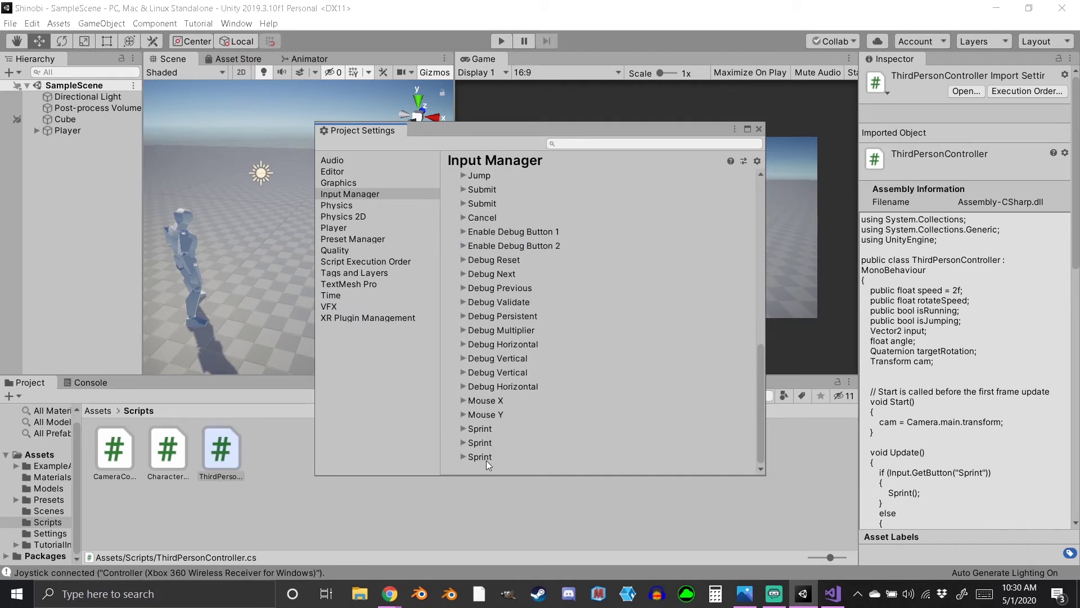
scroll(585, 359, up, 10)
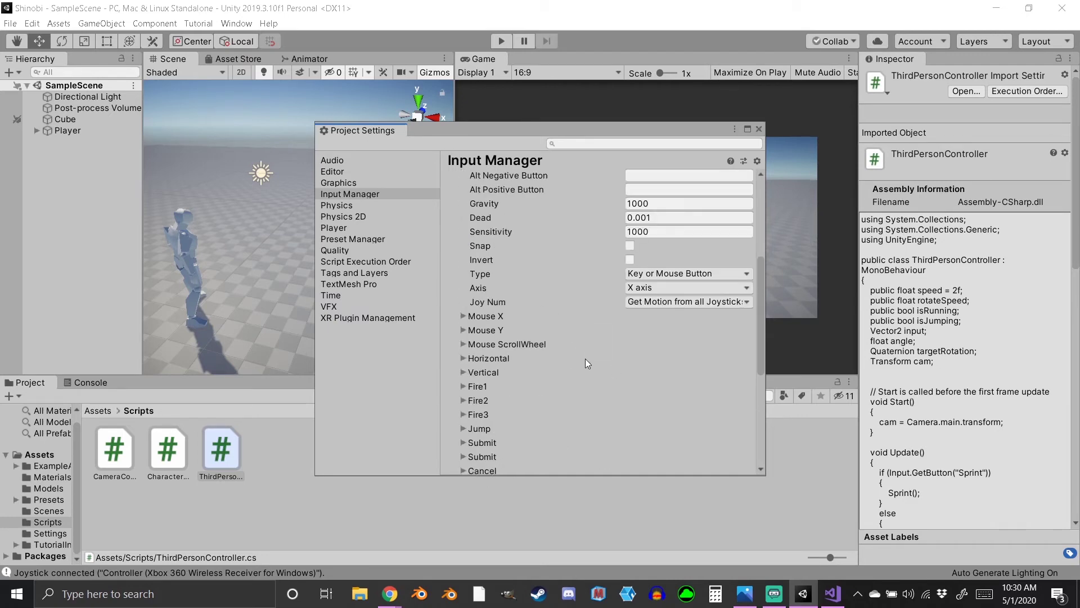
scroll(566, 395, down, 5)
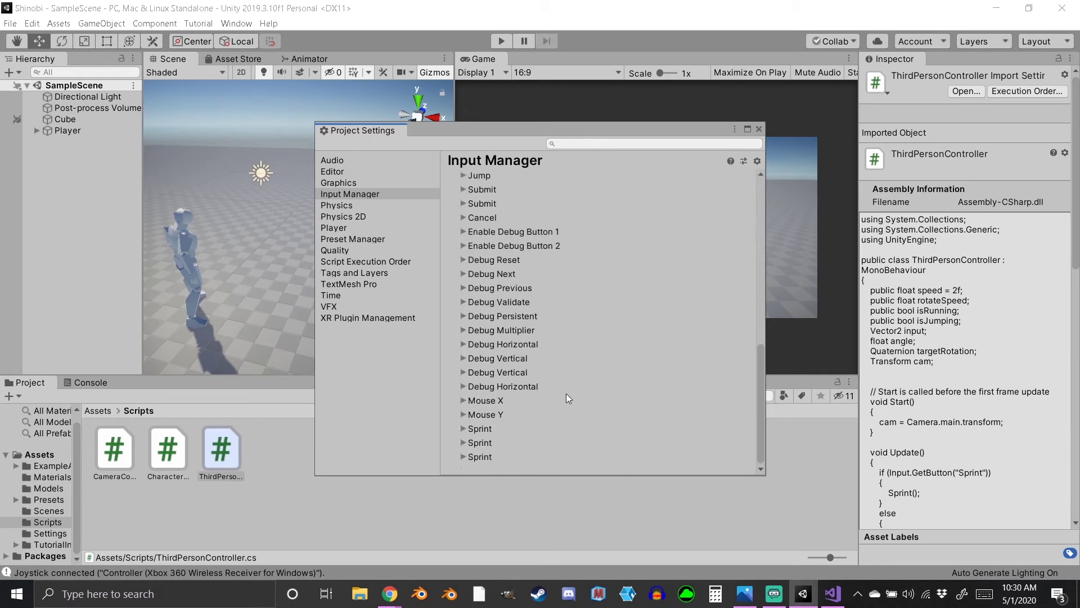
Inspect the first Sprint axis settings, then collapse it.
click(462, 429)
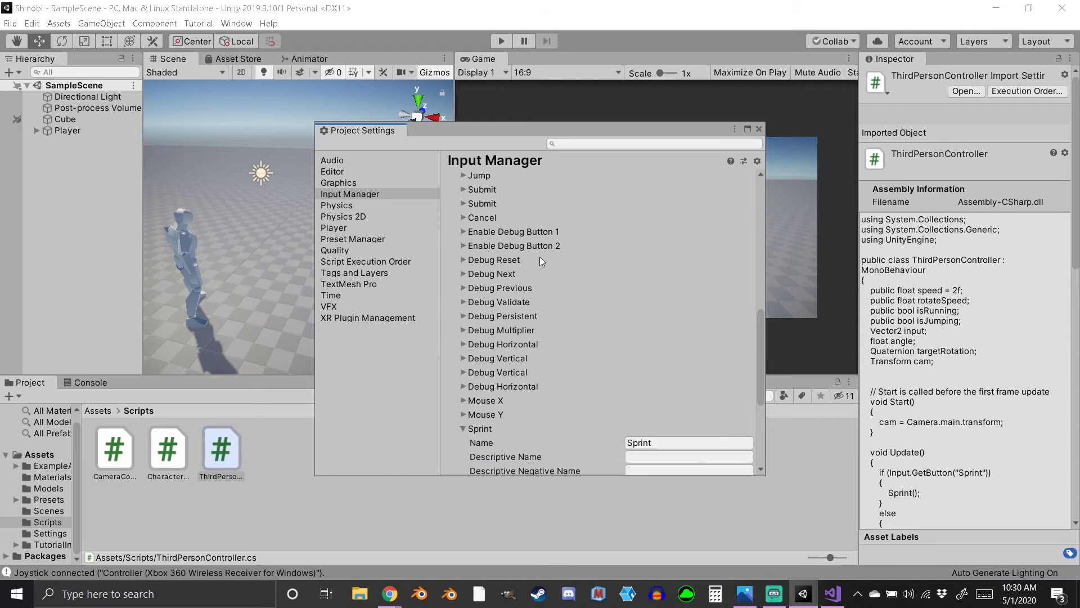
scroll(539, 260, down, 3)
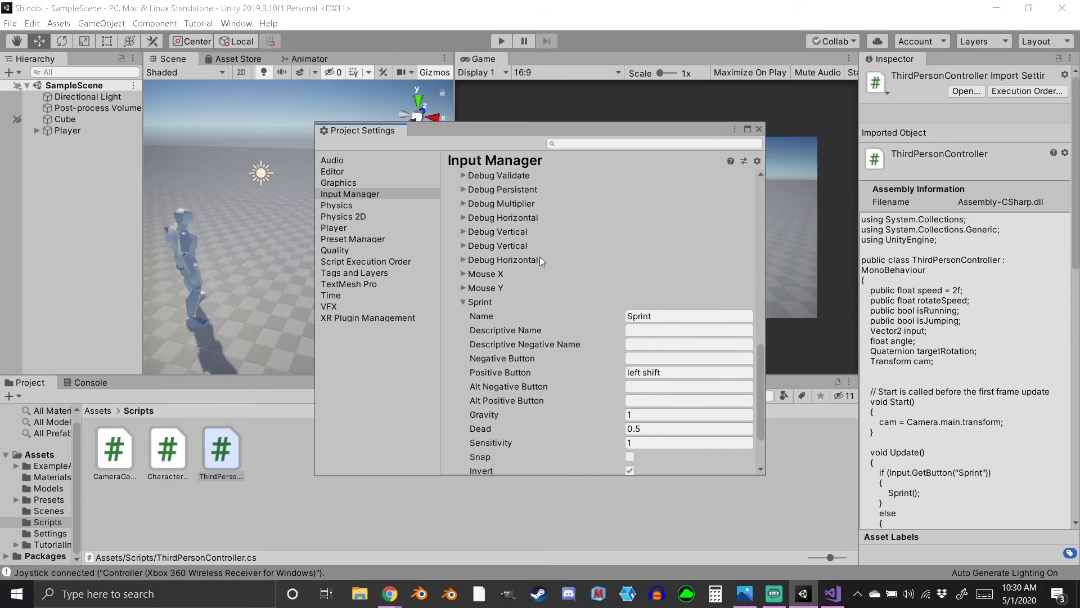
scroll(539, 261, down, 2)
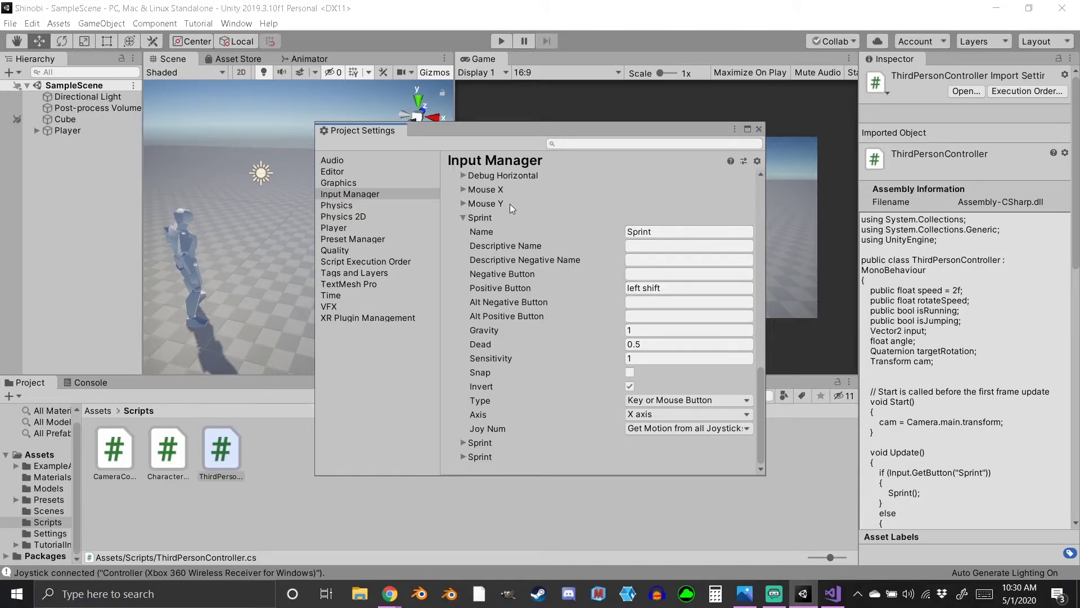
click(465, 216)
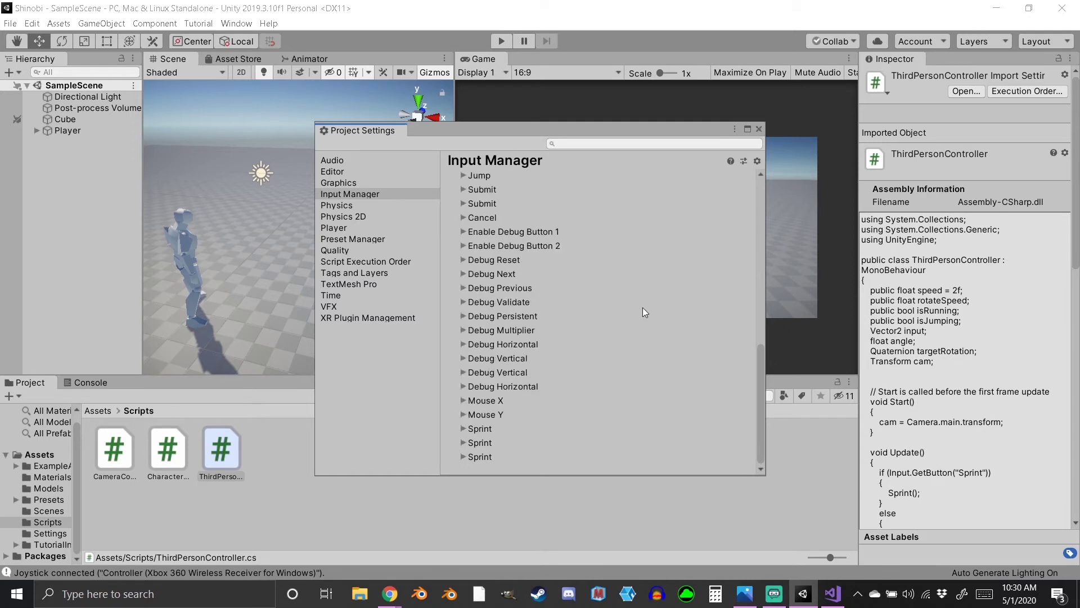
Expand the second Sprint axis and check its positive button is 'joystick button 5'.
click(465, 443)
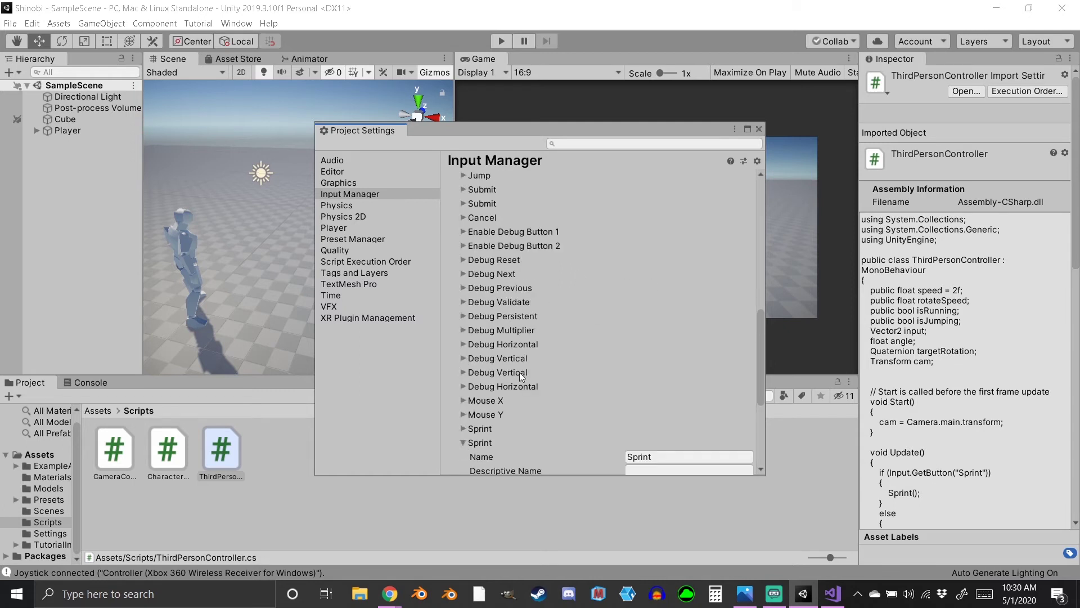
scroll(540, 337, down, 5)
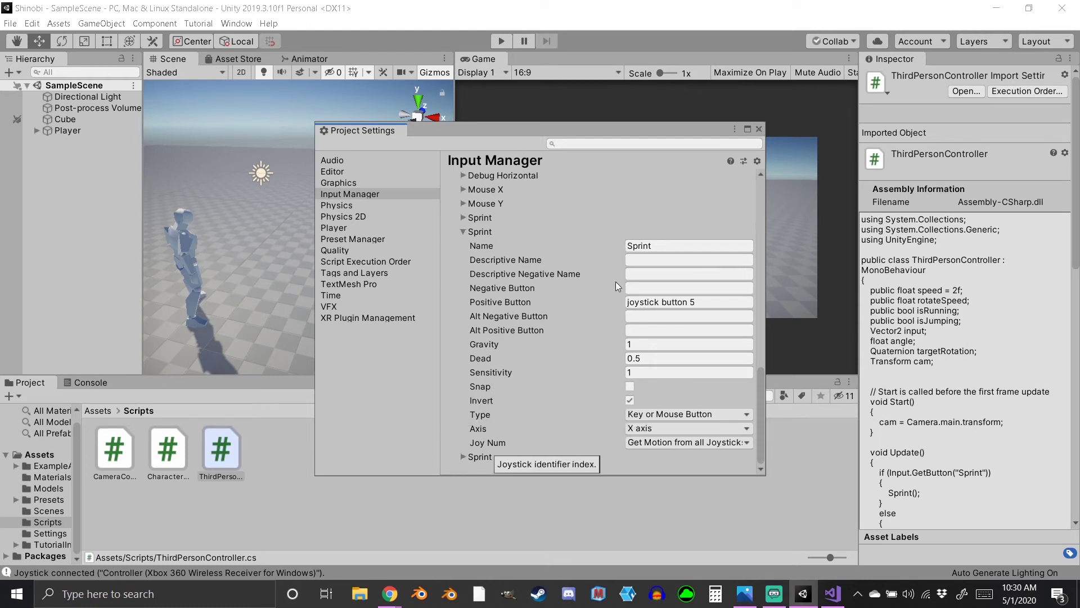
scroll(504, 331, up, 10)
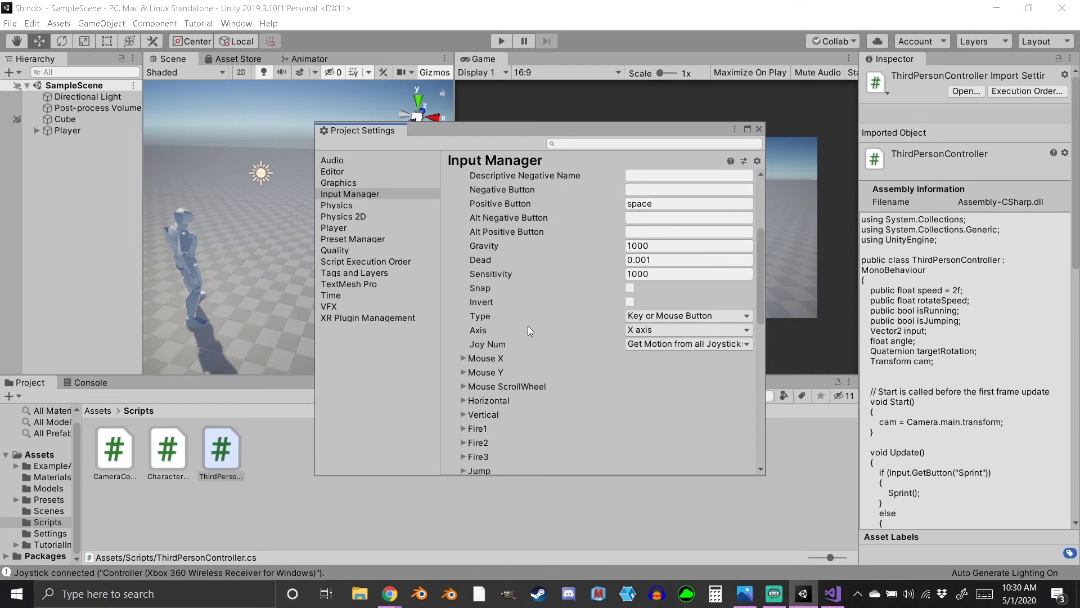
scroll(563, 310, up, 3)
scroll(600, 294, down, 12)
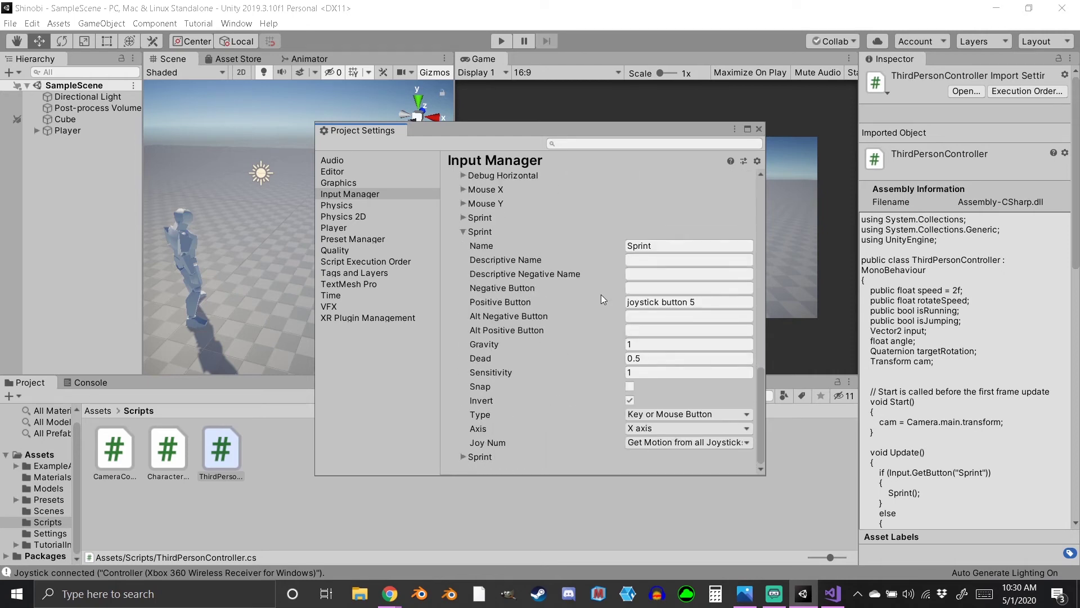